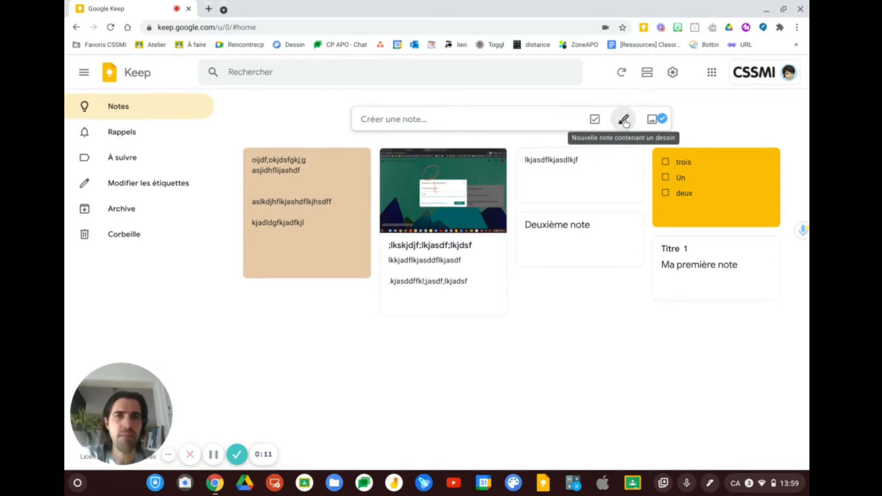
Step: Create a new drawing note and sketch three stacked red circles, the largest at the base
left_click(624, 120)
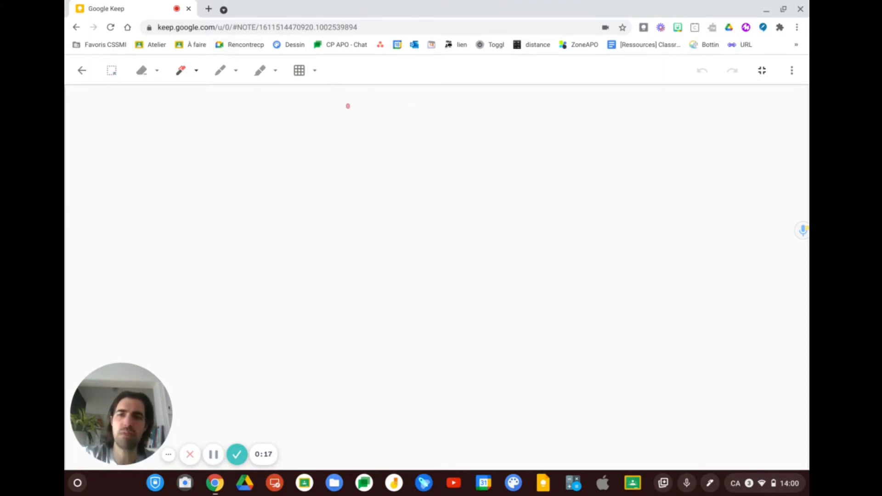
mouse_move(322, 176)
left_mouse_down()
mouse_move(366, 250)
mouse_move(297, 178)
left_mouse_up()
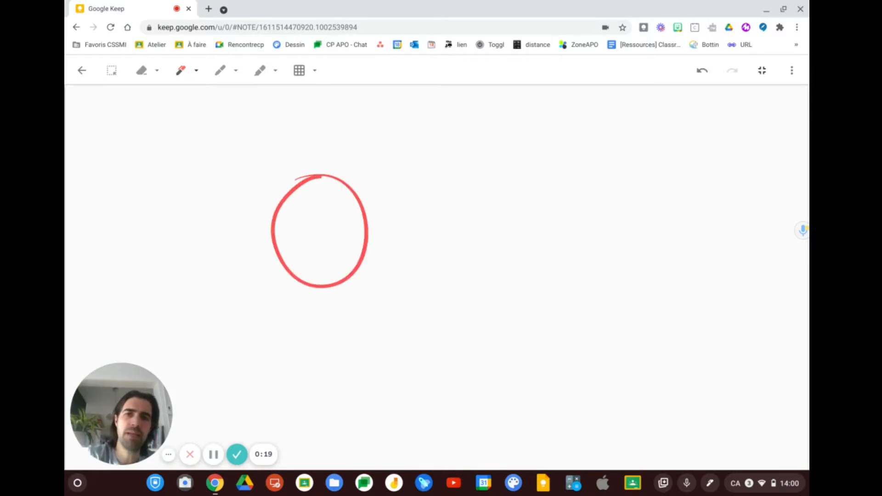
left_click_drag(299, 137, 327, 134)
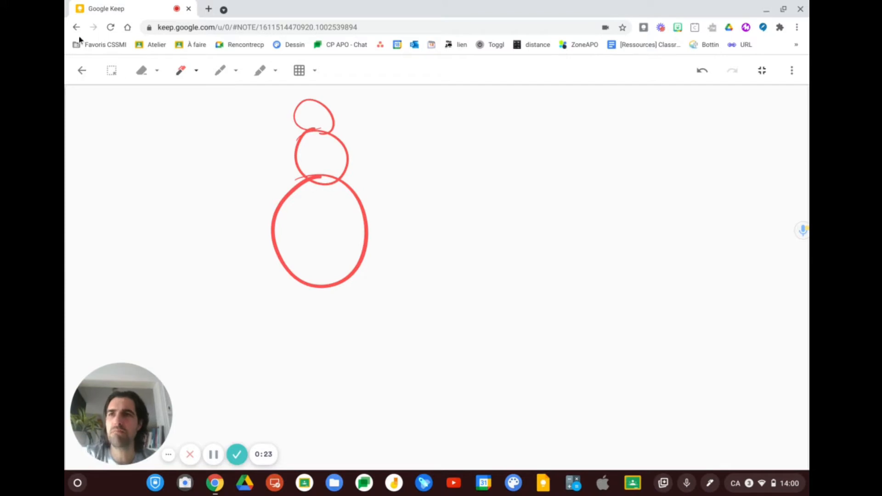
Step: Erase the top circle of the sketch and clear the rest of the drawing page
left_click(141, 71)
left_click_drag(285, 107, 298, 113)
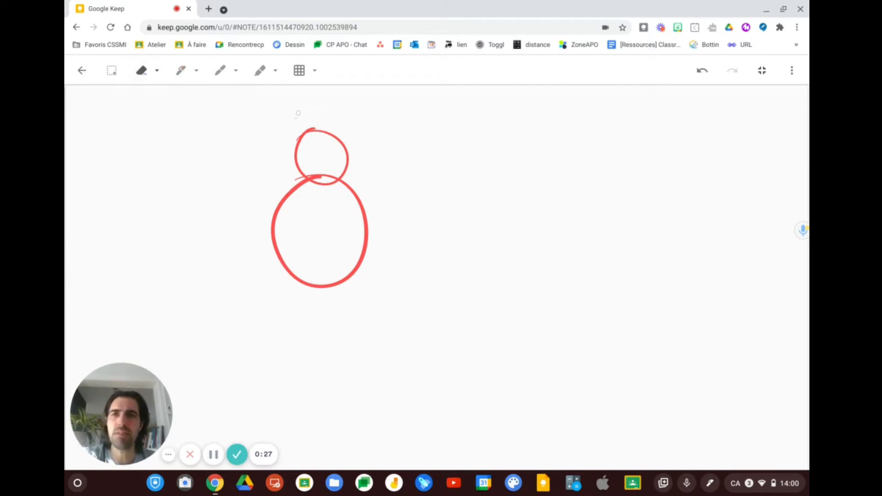
left_click(156, 72)
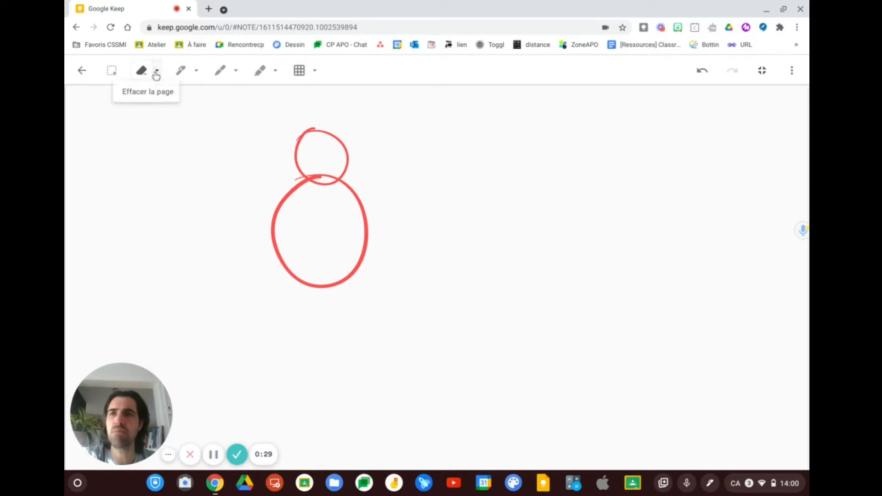
left_click(157, 94)
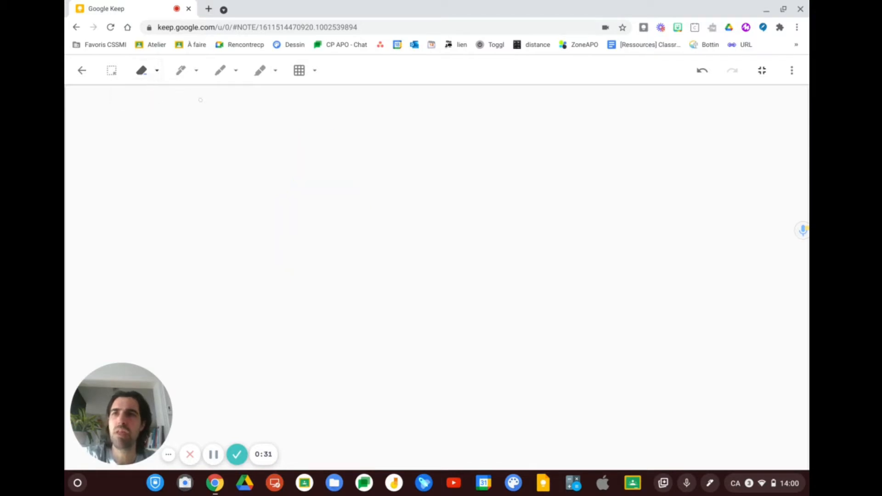
Step: Expand the red pen's full colour palette and set its stroke thickness to the fourth size
left_click(186, 75)
left_click(196, 73)
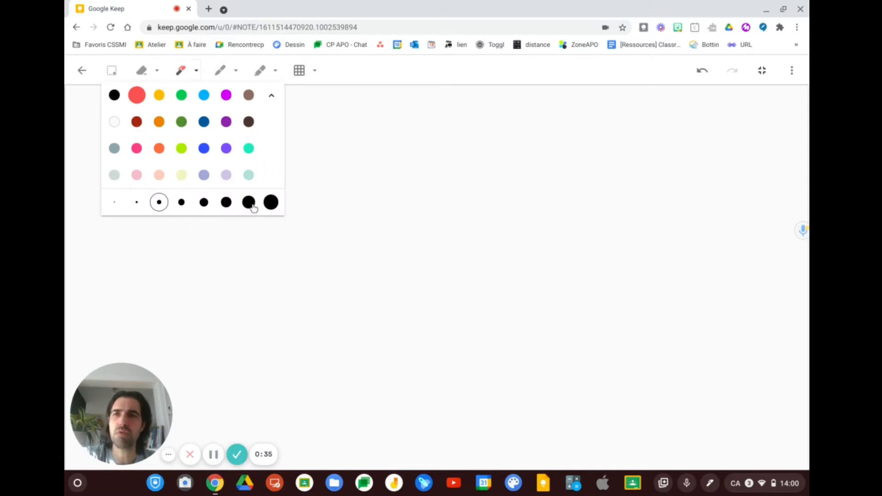
left_click(272, 96)
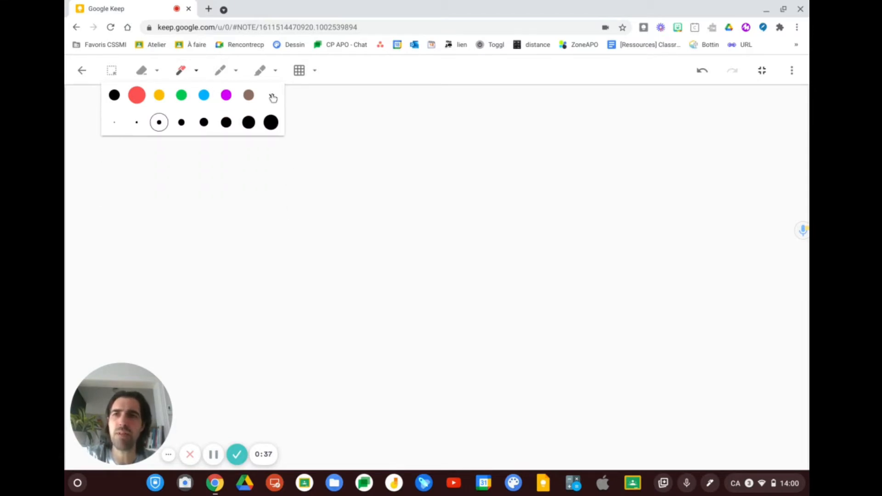
left_click(271, 95)
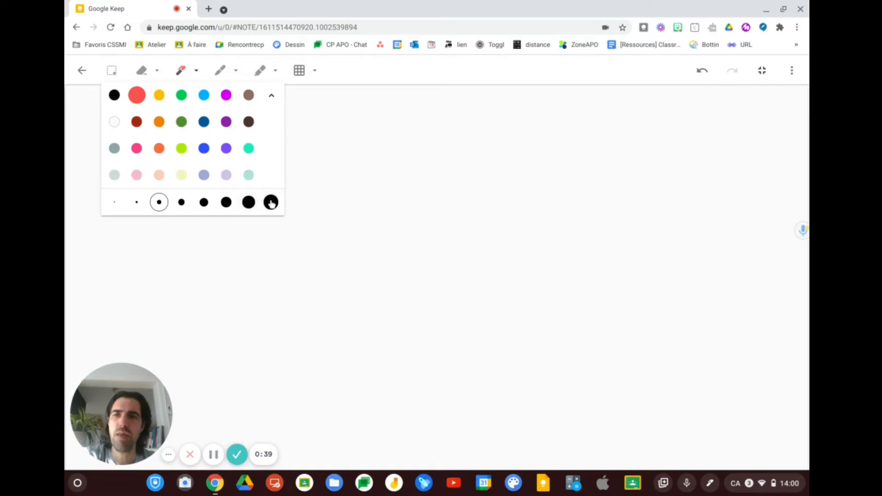
left_click(271, 202)
left_click(181, 203)
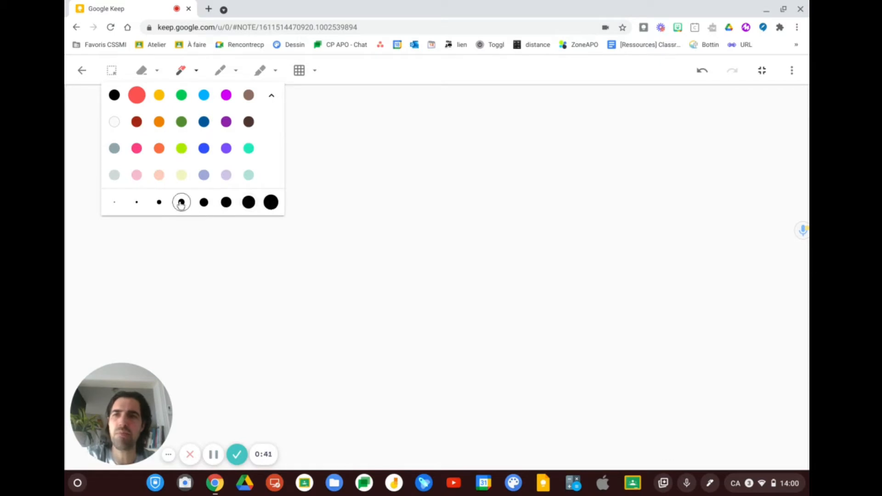
Step: Try the Règles and Points page backgrounds and set the drawing's background to Carrés
left_click(221, 71)
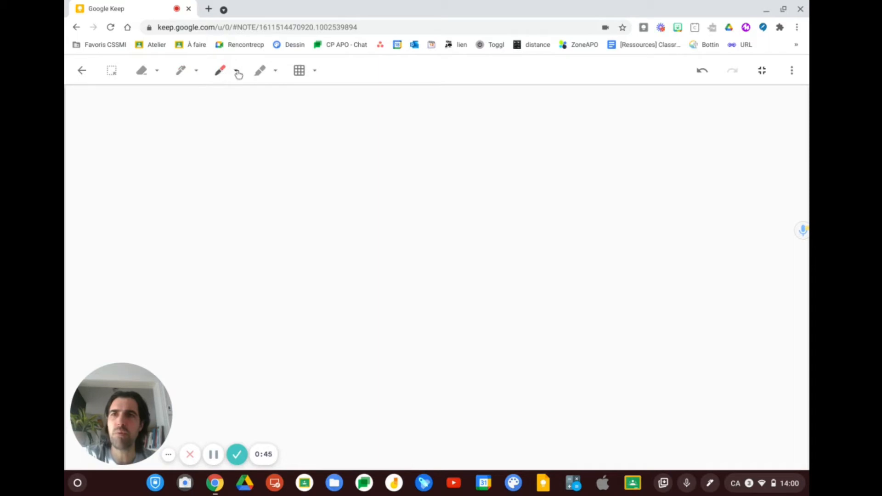
left_click(275, 72)
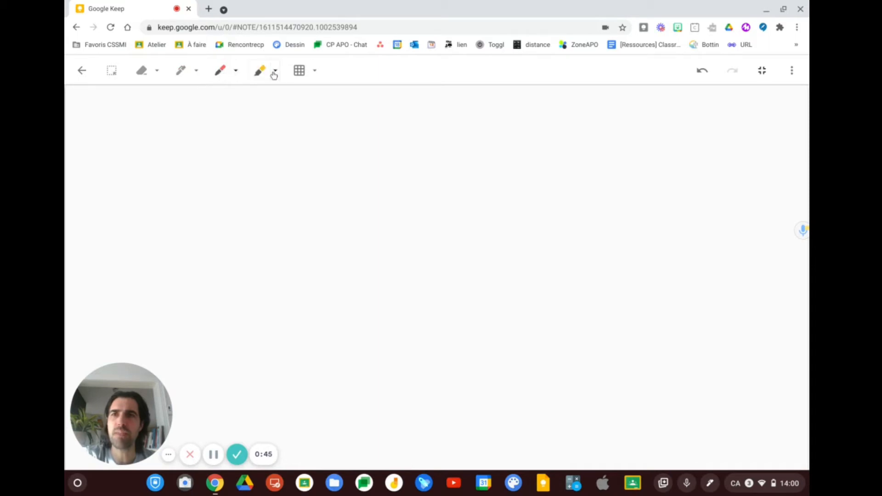
left_click(301, 73)
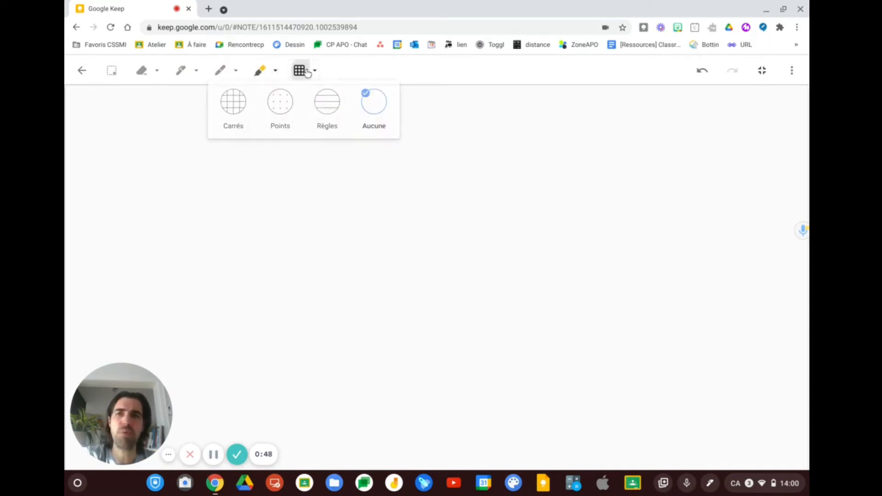
left_click(321, 103)
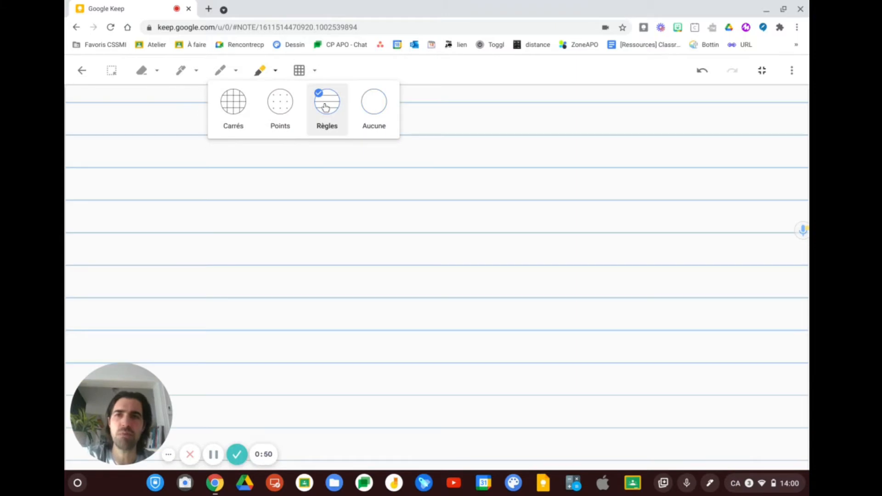
left_click(283, 101)
left_click(234, 101)
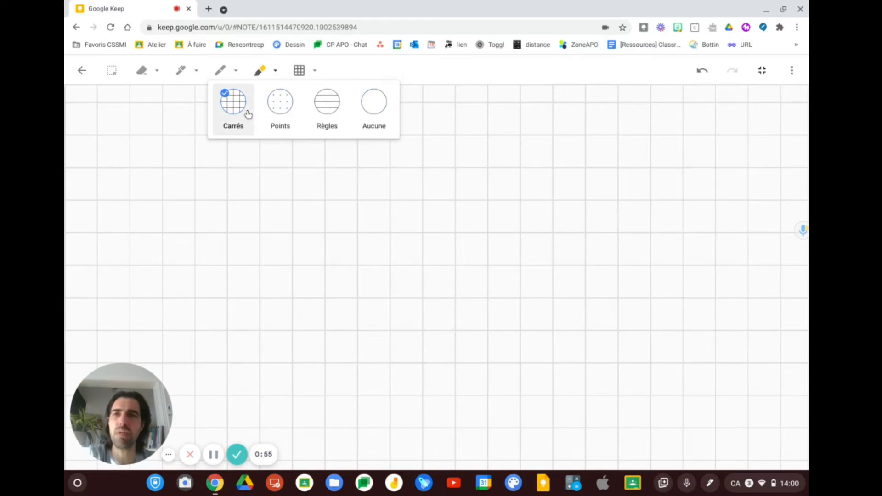
Step: Draw a red oval with the pen and an arrow beside it pointing right
left_click(181, 70)
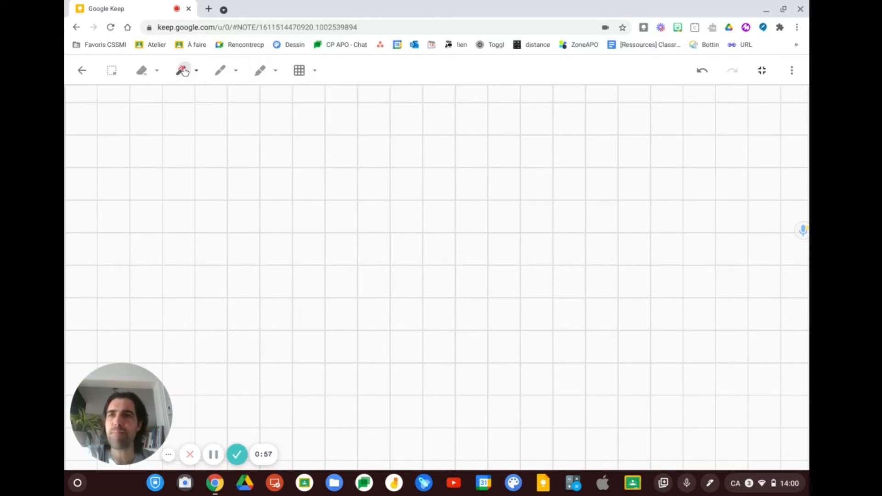
mouse_move(333, 192)
left_mouse_down()
mouse_move(354, 257)
mouse_move(369, 199)
mouse_move(594, 235)
left_mouse_up()
left_click_drag(544, 218, 558, 259)
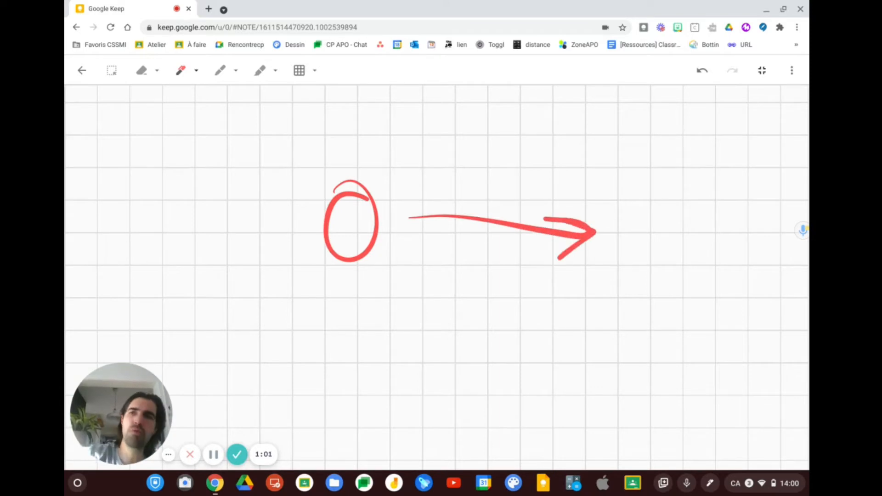
Step: Select the oval and arrow together, move them up and to the left, rotate them slightly clockwise and shrink them to about half size
left_click(112, 70)
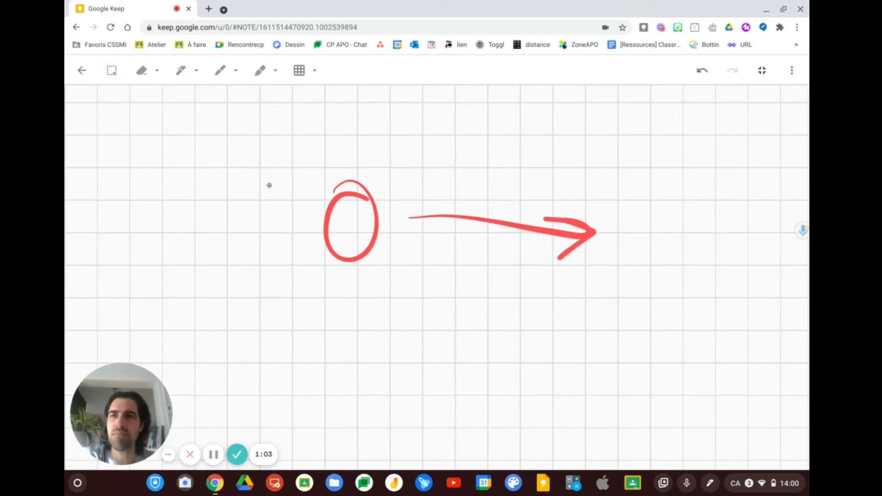
left_click_drag(321, 181, 656, 275)
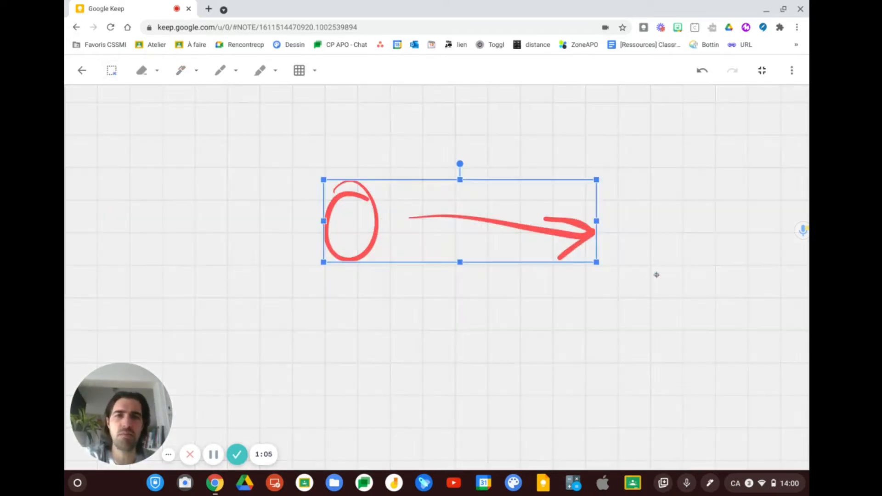
mouse_move(460, 221)
left_mouse_down()
mouse_move(303, 205)
mouse_move(362, 198)
left_mouse_up()
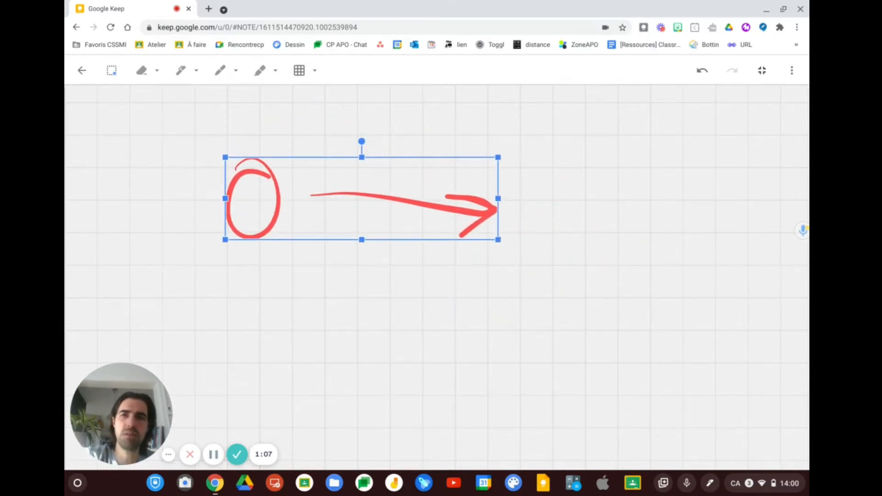
mouse_move(362, 142)
left_mouse_down()
mouse_move(412, 173)
mouse_move(308, 218)
mouse_move(409, 169)
mouse_move(367, 142)
mouse_move(378, 144)
mouse_move(336, 130)
left_mouse_up()
left_click_drag(401, 226, 345, 187)
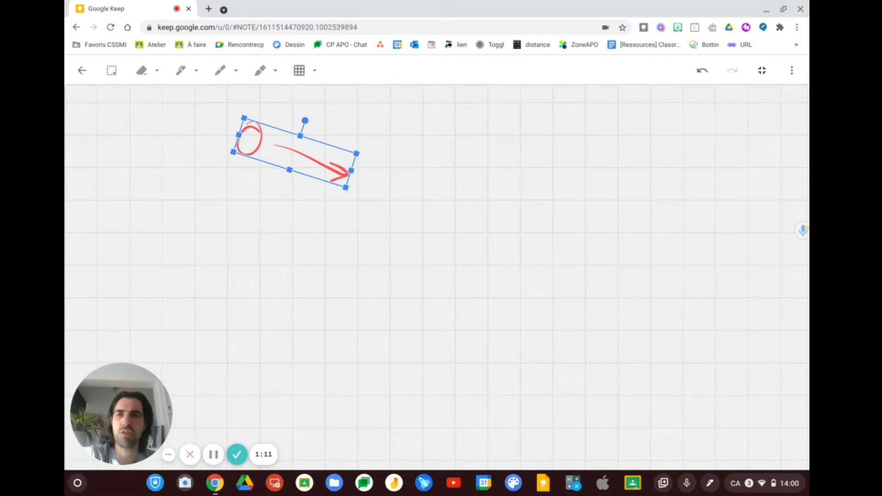
Step: Draw a second red circle at the arrow's tip and a horizontal arrow pointing right from it
left_click(181, 71)
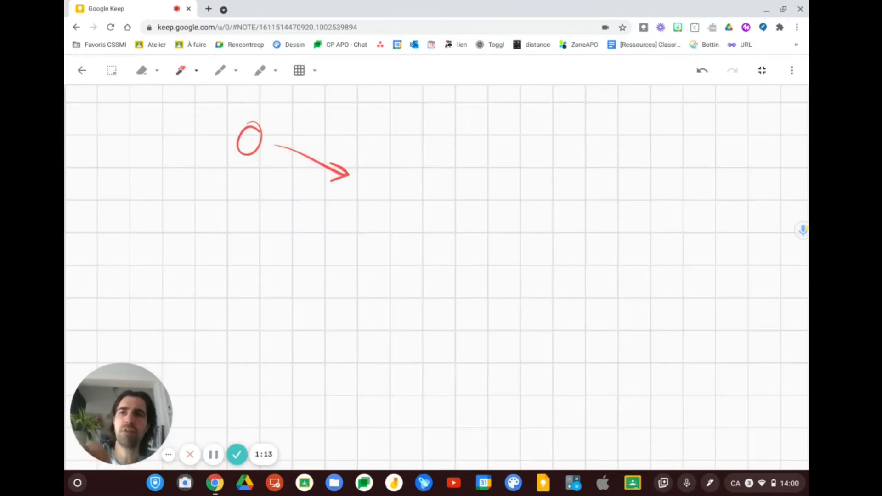
mouse_move(357, 182)
left_mouse_down()
mouse_move(397, 190)
mouse_move(367, 176)
left_mouse_up()
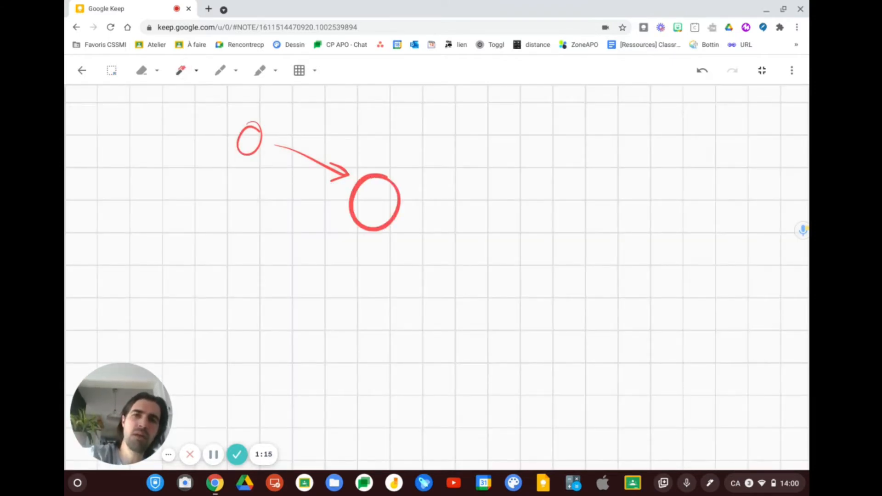
left_click_drag(409, 203, 525, 205)
mouse_move(486, 192)
left_mouse_down()
mouse_move(526, 208)
mouse_move(506, 223)
left_mouse_up()
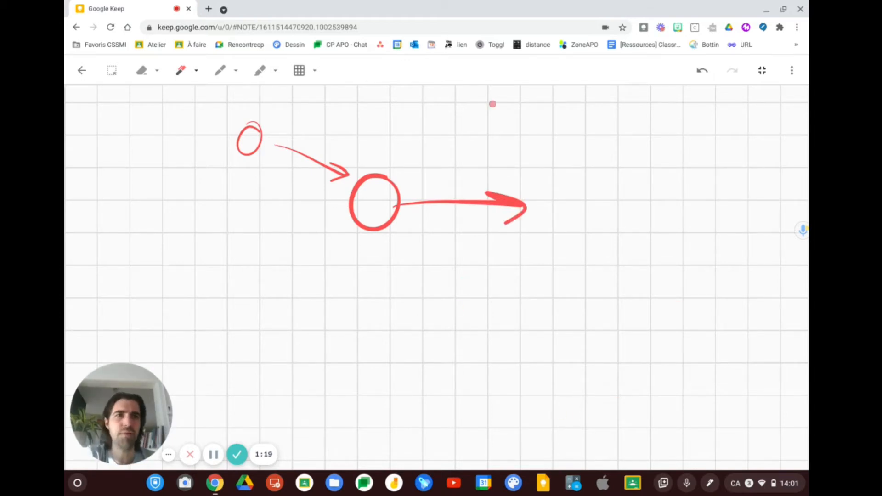
Step: Return to the note, reopen its drawing and add a second, new drawing to the note
left_click(84, 71)
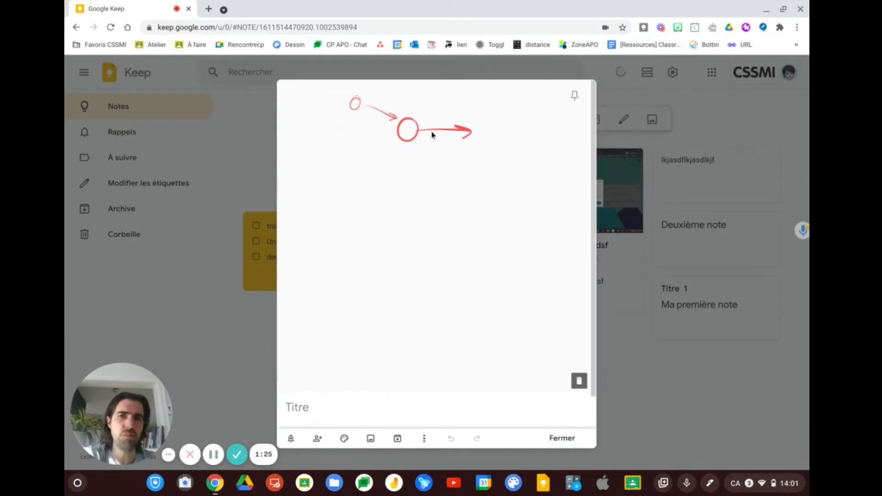
left_click(433, 162)
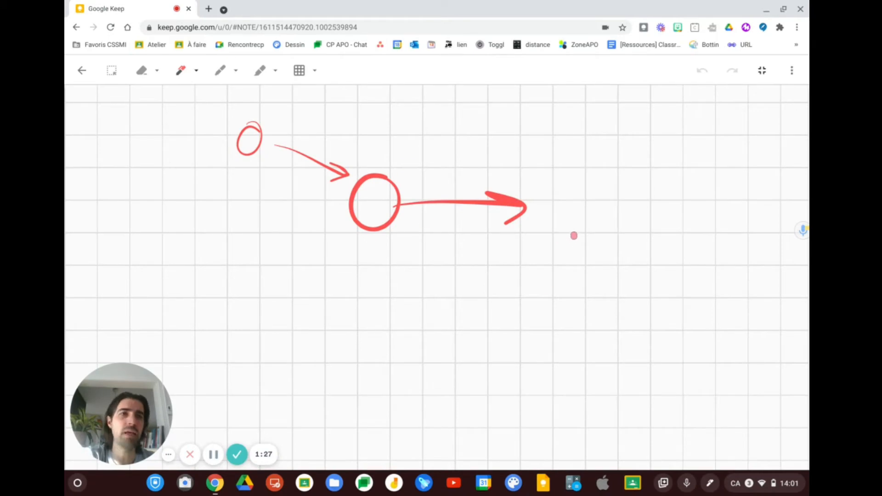
left_click(792, 71)
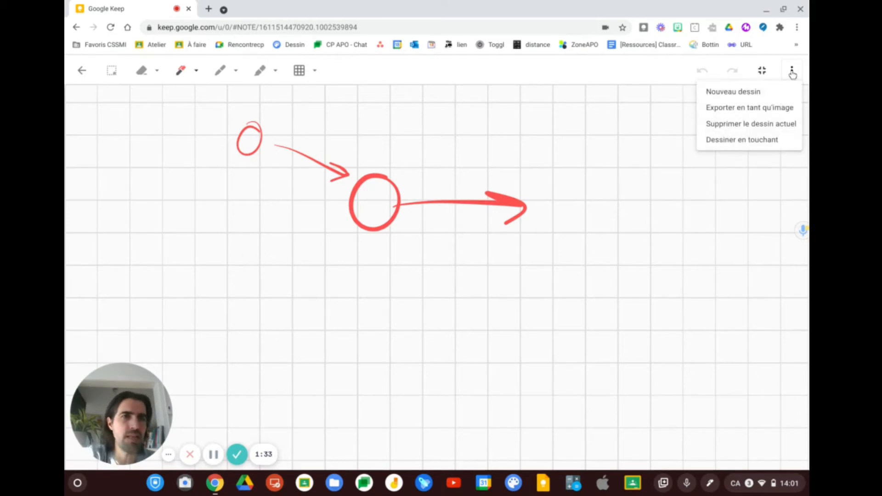
left_click(738, 93)
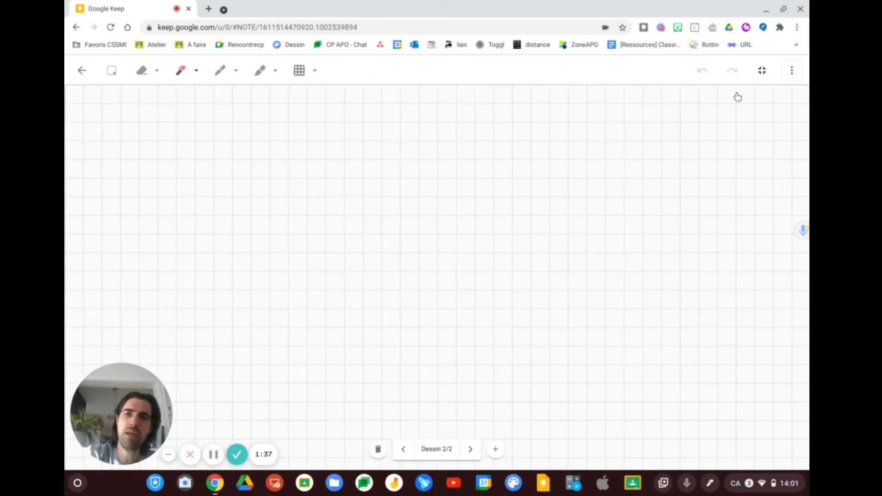
Step: Sketch a large triangle and a root of 4 with a small index 2 on the second drawing, and return to the note
mouse_move(384, 147)
left_mouse_down()
mouse_move(270, 277)
mouse_move(400, 158)
mouse_move(373, 130)
left_mouse_up()
mouse_move(496, 179)
left_mouse_down()
mouse_move(543, 168)
mouse_move(606, 136)
mouse_move(654, 134)
left_mouse_up()
mouse_move(624, 158)
left_mouse_down()
mouse_move(599, 180)
mouse_move(629, 185)
left_mouse_up()
left_click_drag(625, 157, 630, 225)
left_click_drag(519, 114, 568, 133)
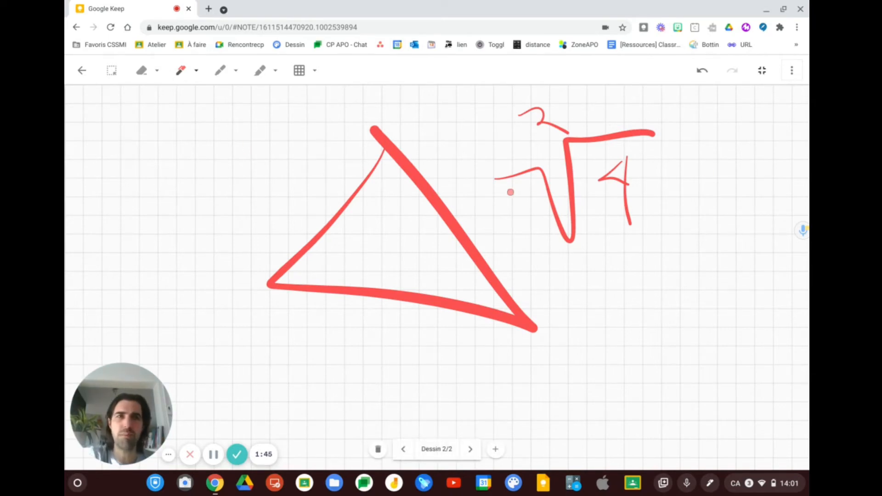
left_click(81, 71)
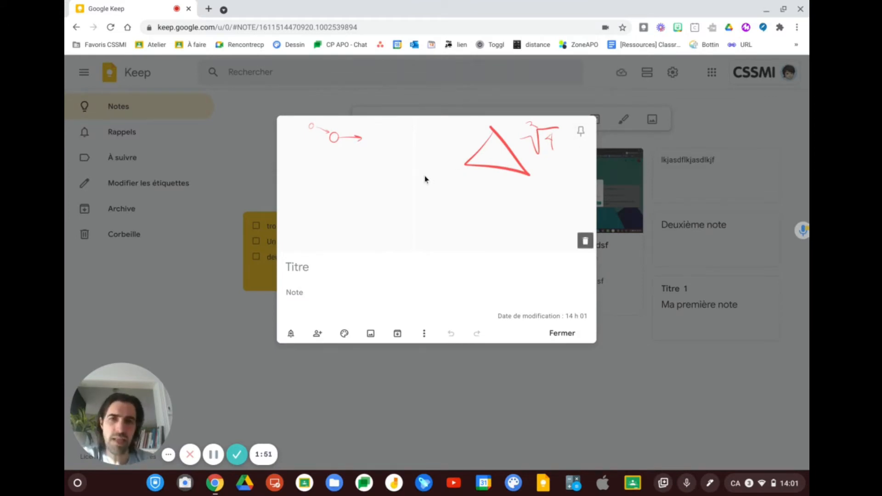
Step: Title the note "Titre" and enter "texte" as its body text
left_click(335, 277)
type("Tit")
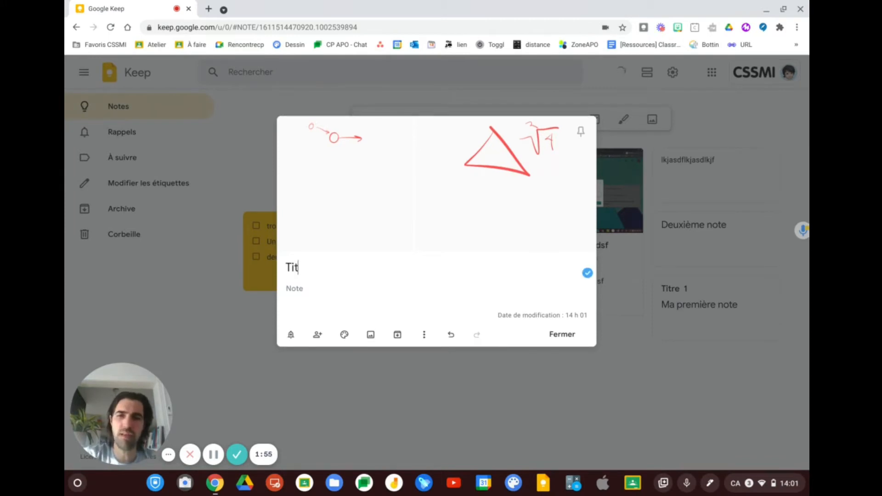
type("er")
key("BackSpace")
key("BackSpace")
key("BackSpace")
type("re")
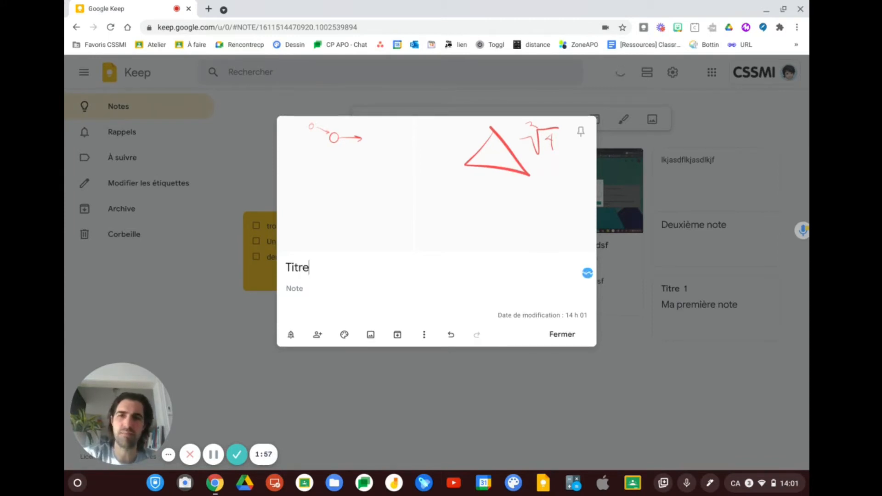
left_click(287, 289)
type("t")
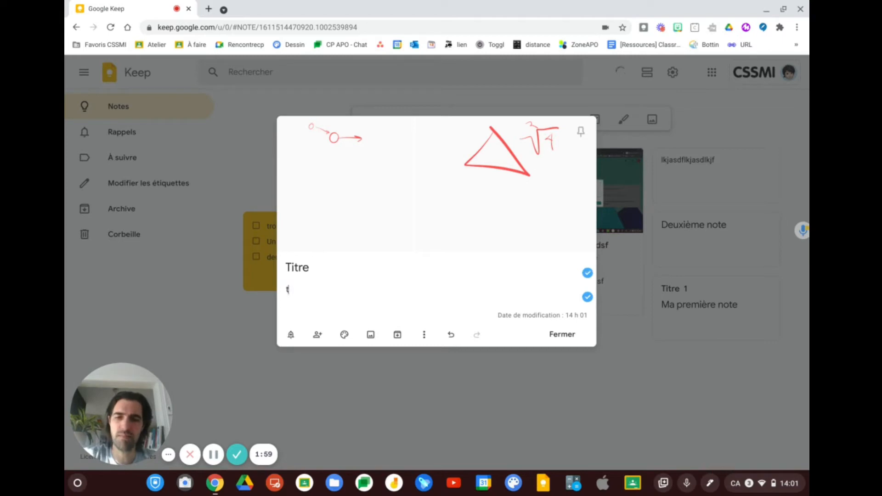
type("exte")
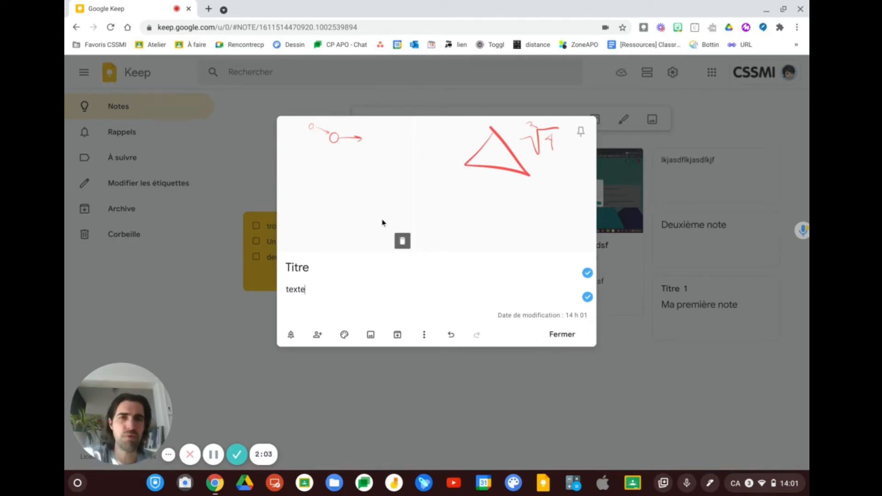
Step: Add a third drawing to the note and draw a large red circle on it
left_click(424, 335)
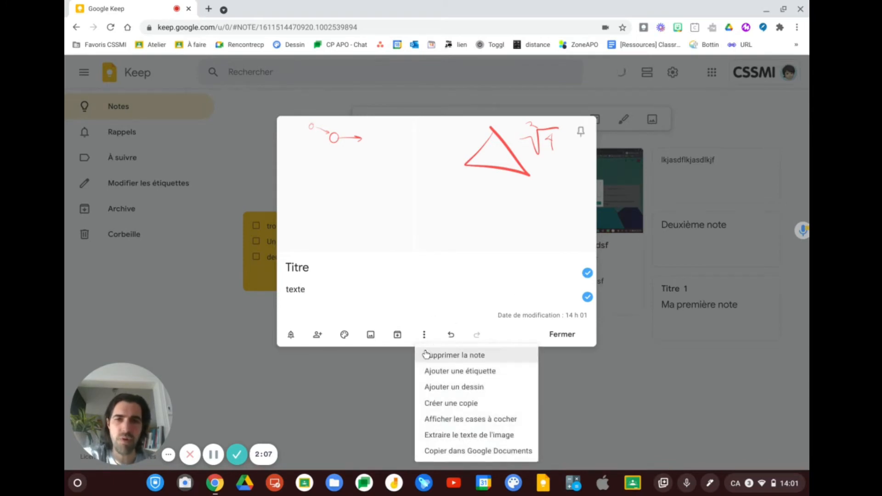
left_click(434, 389)
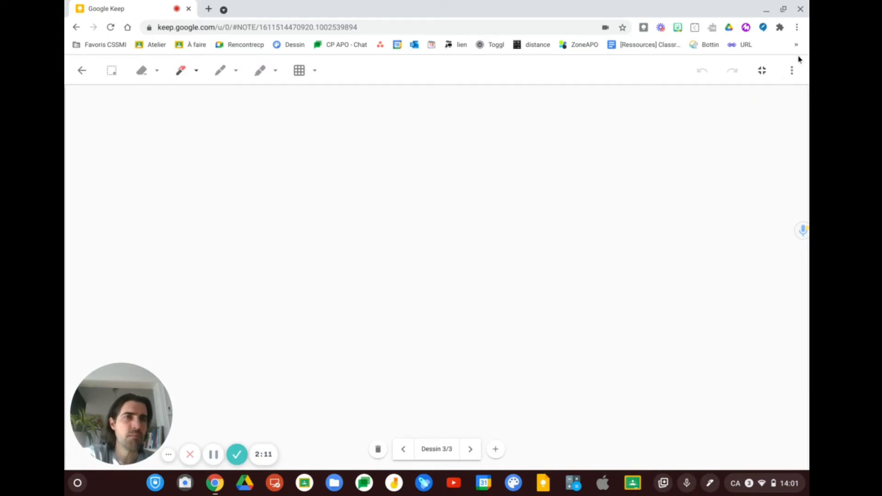
left_click(792, 71)
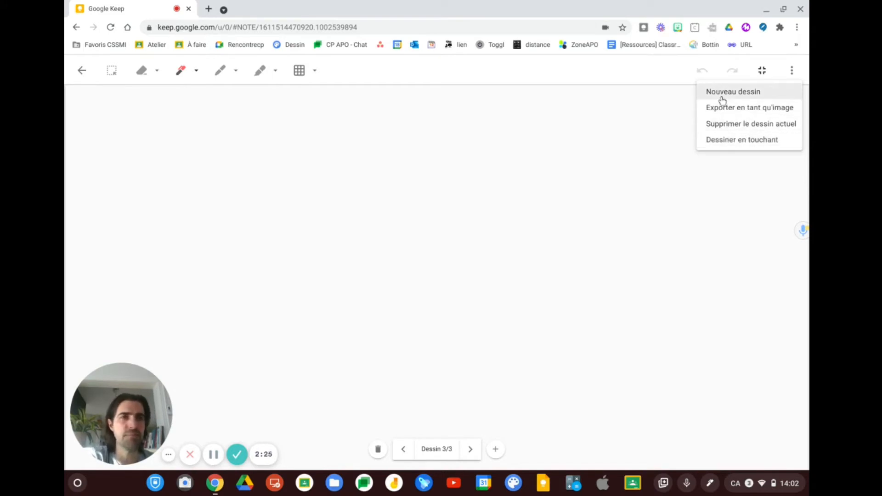
left_click(676, 115)
mouse_move(372, 162)
left_mouse_down()
mouse_move(407, 172)
mouse_move(379, 162)
left_mouse_up()
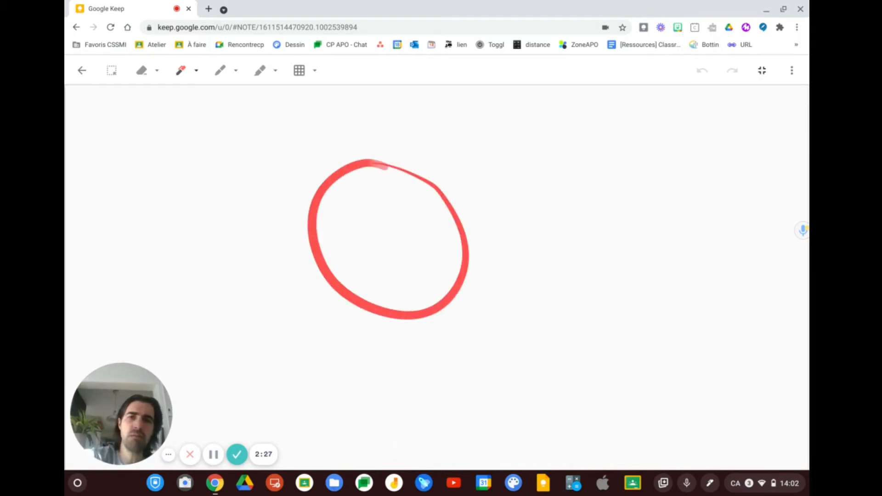
scroll(413, 276, "down", 2)
scroll(395, 221, "up", 2)
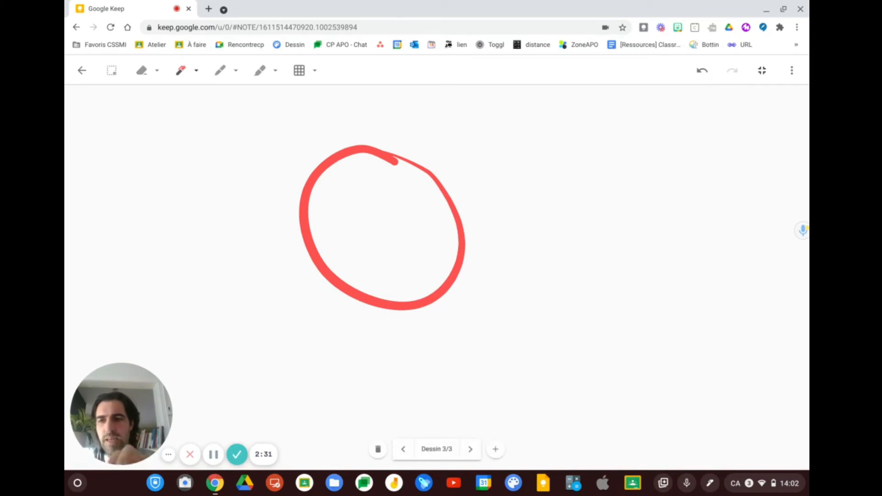
scroll(415, 259, "up", 4)
scroll(420, 271, "down", 4)
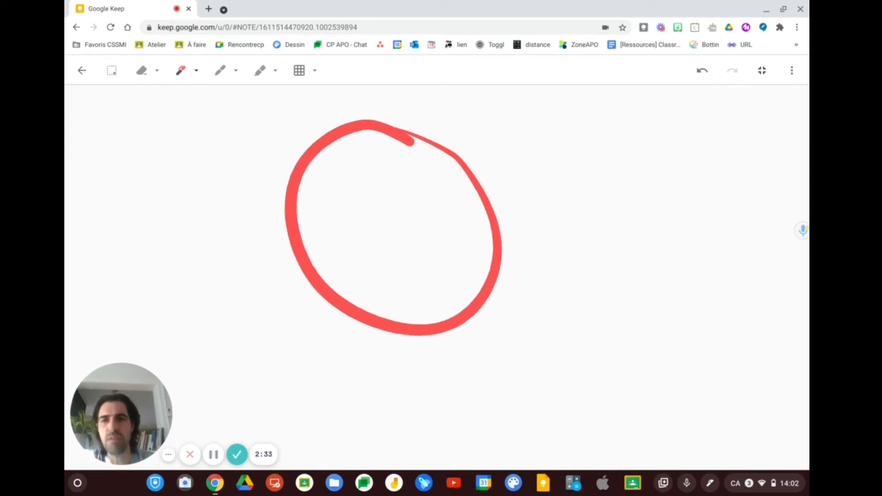
scroll(388, 238, "down", 2)
scroll(388, 237, "up", 2)
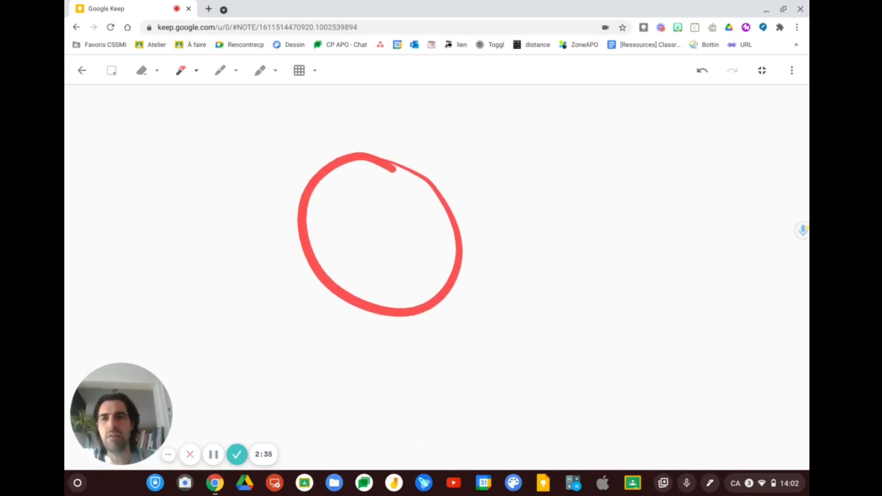
scroll(388, 237, "down", 1)
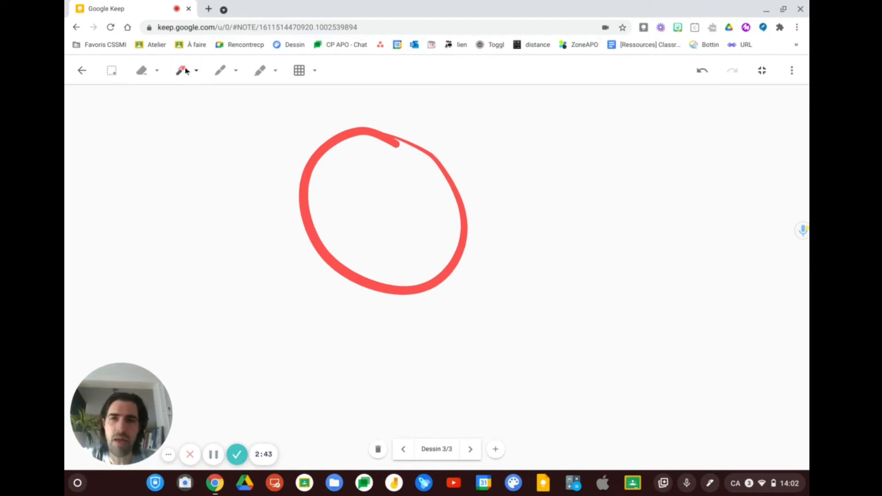
Step: Handwrite "Allo toi!" in large red letters below the circle
scroll(194, 249, "down", 3)
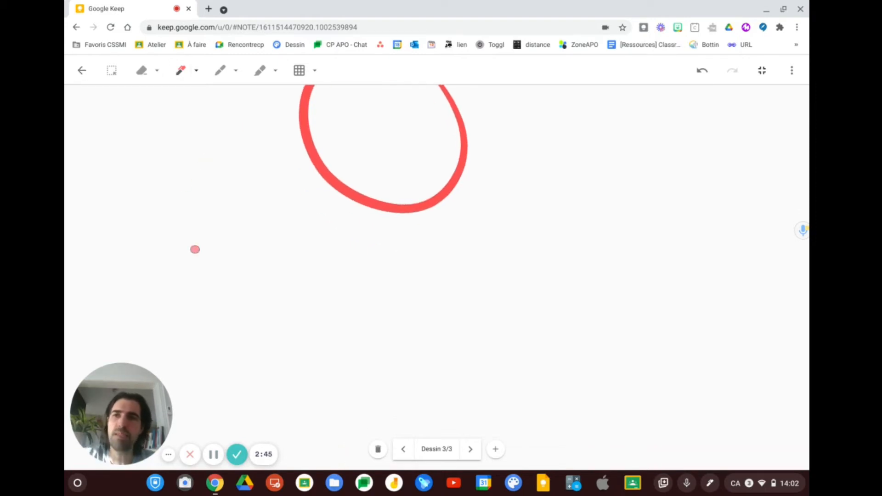
left_click_drag(237, 343, 293, 334)
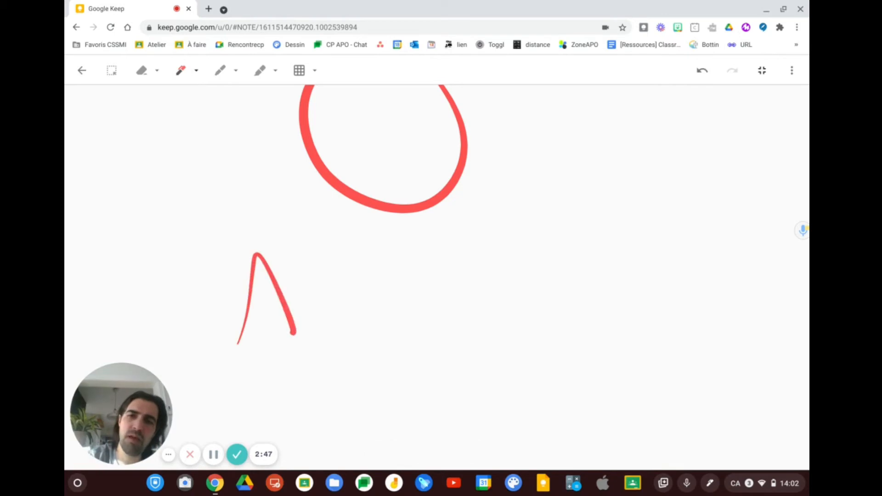
left_click_drag(269, 306, 291, 307)
mouse_move(304, 250)
left_mouse_down()
mouse_move(317, 332)
mouse_move(334, 332)
left_mouse_up()
left_click_drag(360, 278, 355, 294)
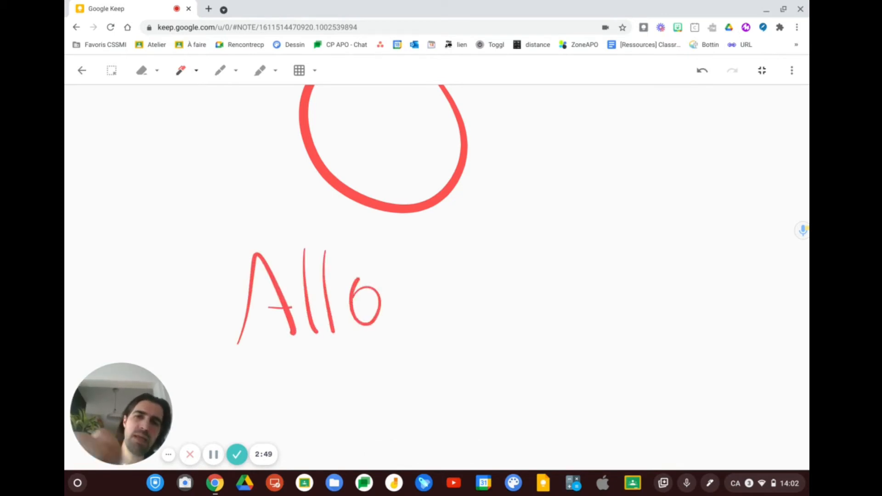
left_click_drag(452, 237, 465, 322)
left_click_drag(448, 277, 478, 282)
left_click_drag(491, 287, 523, 317)
left_click(521, 255)
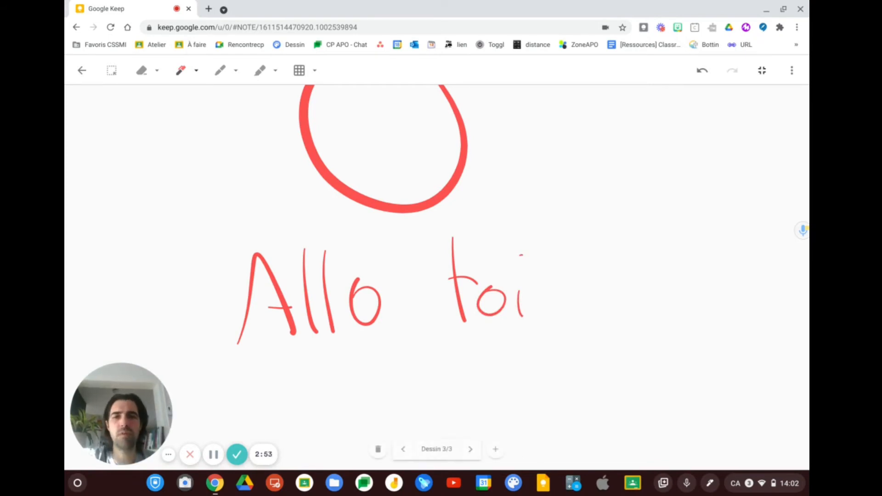
left_click_drag(553, 190, 559, 276)
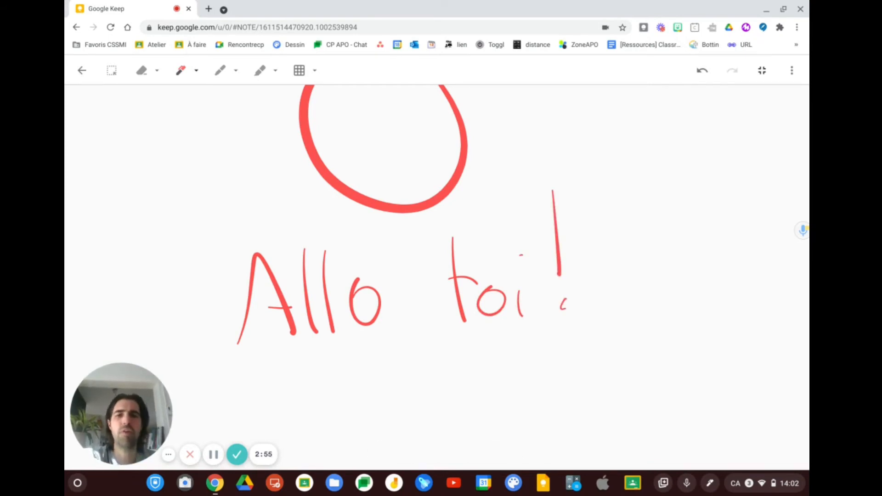
Step: Give the third drawing the ruled page background (Règles)
scroll(395, 206, "down", 3)
left_click(299, 70)
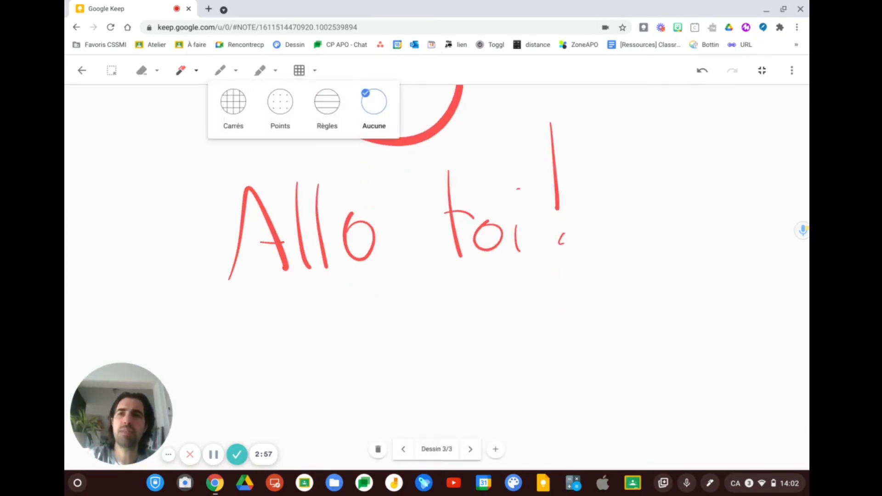
left_click(327, 109)
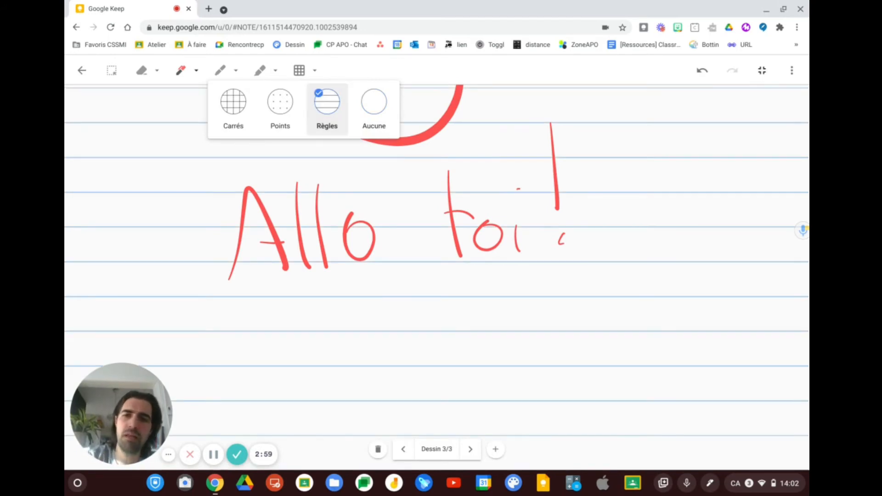
Step: Handwrite "Écrire mon texte." in red on the ruled lines below "Allo toi!"
mouse_move(277, 347)
left_mouse_down()
mouse_move(301, 343)
mouse_move(295, 372)
left_mouse_up()
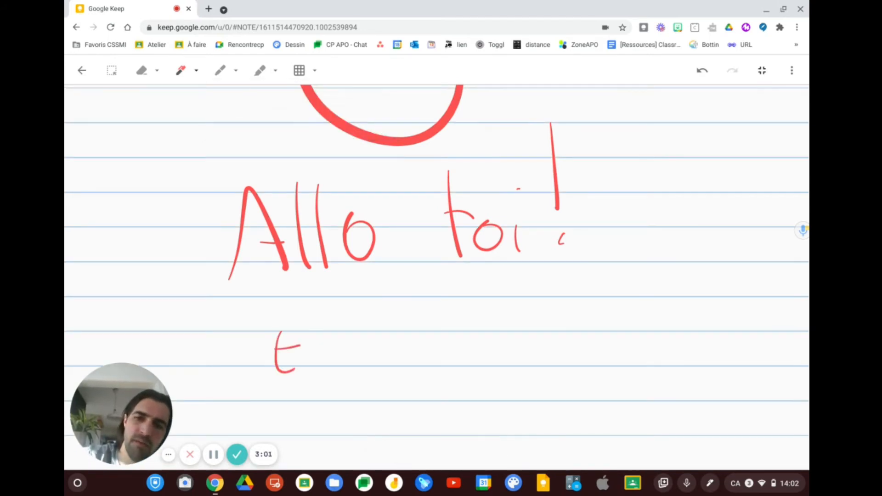
mouse_move(274, 328)
left_mouse_down()
mouse_move(302, 320)
mouse_move(276, 311)
left_mouse_up()
mouse_move(320, 350)
left_mouse_down()
mouse_move(382, 353)
mouse_move(416, 367)
mouse_move(544, 365)
left_mouse_up()
mouse_move(557, 322)
left_mouse_down()
mouse_move(565, 372)
mouse_move(597, 363)
mouse_move(593, 384)
left_mouse_up()
mouse_move(610, 309)
left_mouse_down()
mouse_move(609, 365)
mouse_move(647, 363)
left_mouse_up()
left_click_drag(600, 336, 626, 333)
left_click_drag(541, 342, 570, 336)
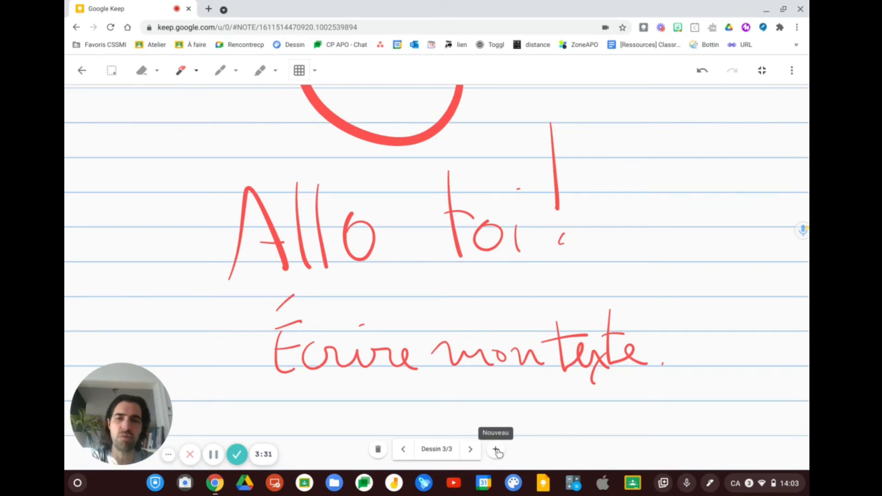
Step: Return to the note and extract the text from its drawings into the note body
left_click(83, 71)
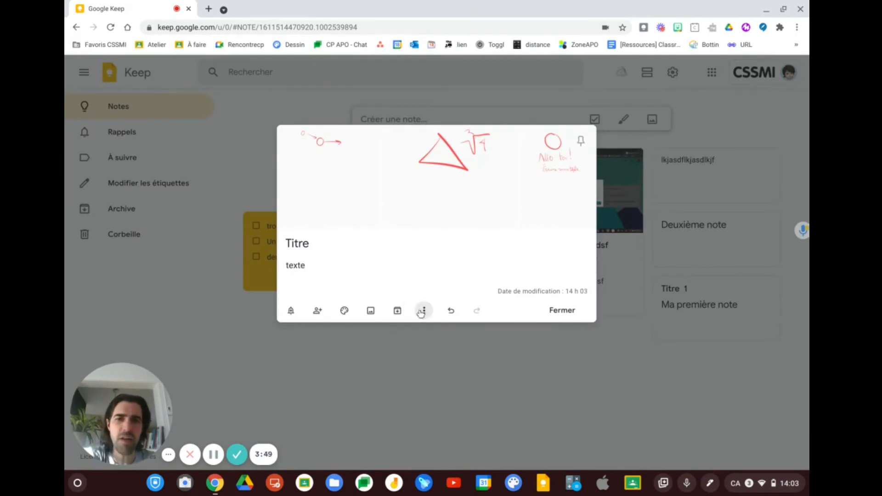
left_click(425, 310)
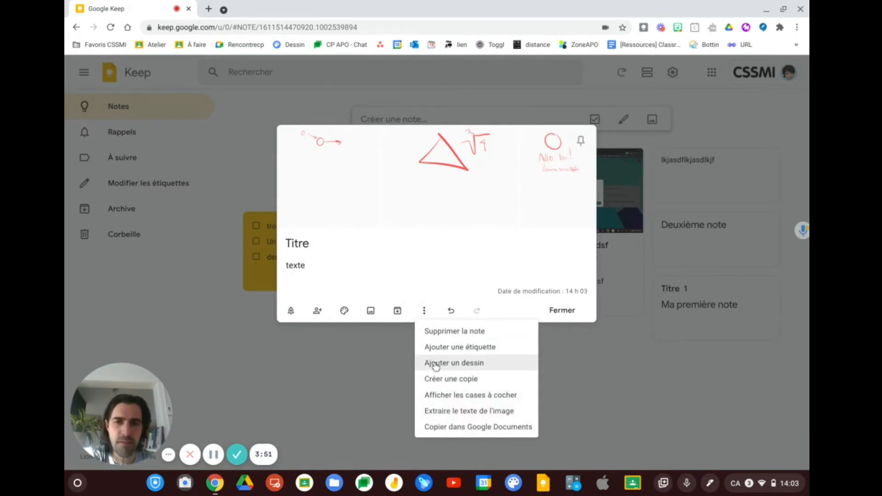
left_click(446, 411)
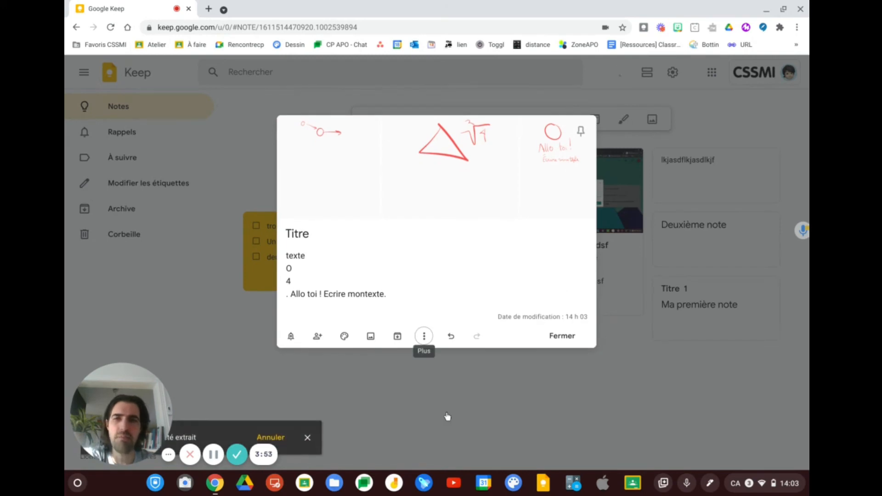
Step: Correct the extracted line by separating "mon texte" and replacing "Ecrire" with the suggested spelling "Écrire"
left_click(367, 295)
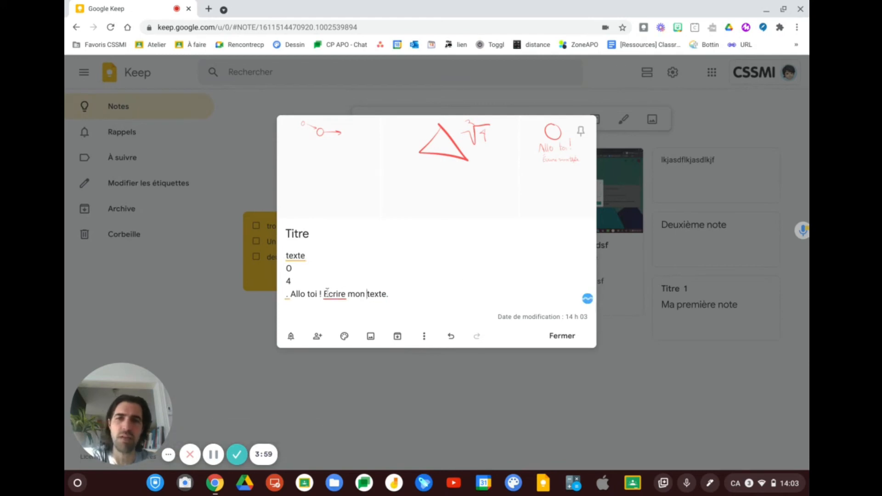
left_click(329, 295)
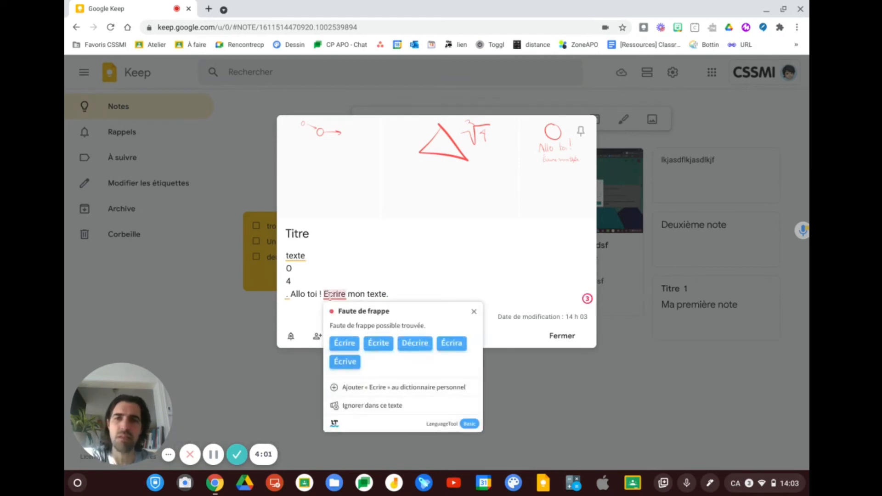
left_click(344, 360)
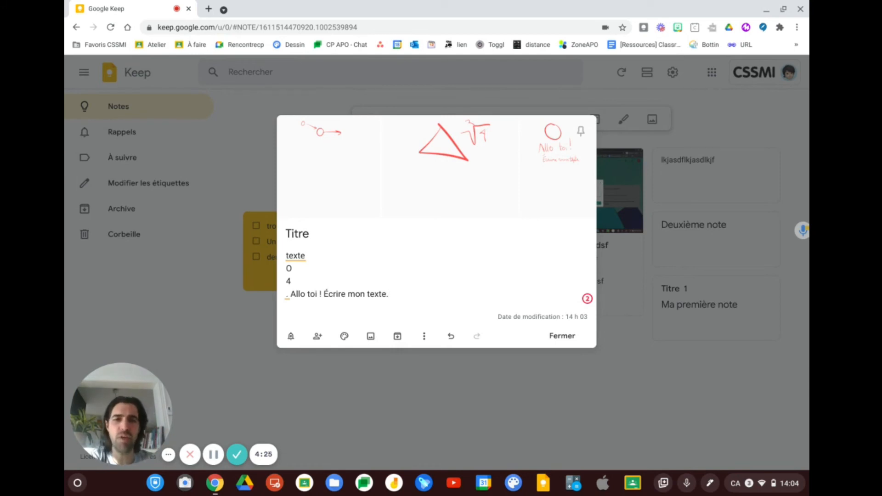
Step: Close the note and reopen it from the notes overview
left_click(555, 338)
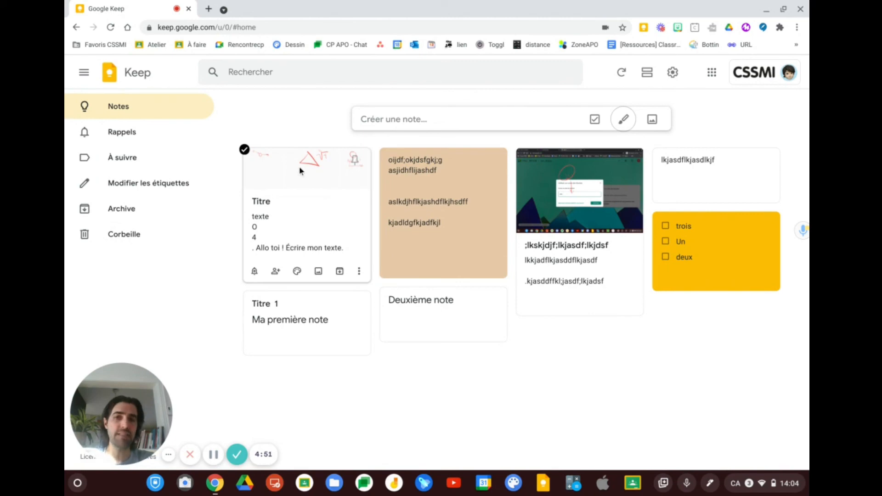
left_click(315, 222)
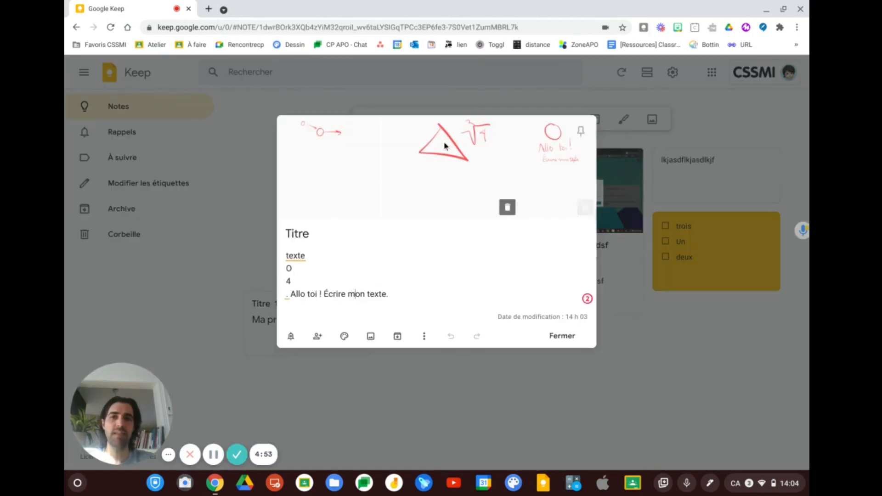